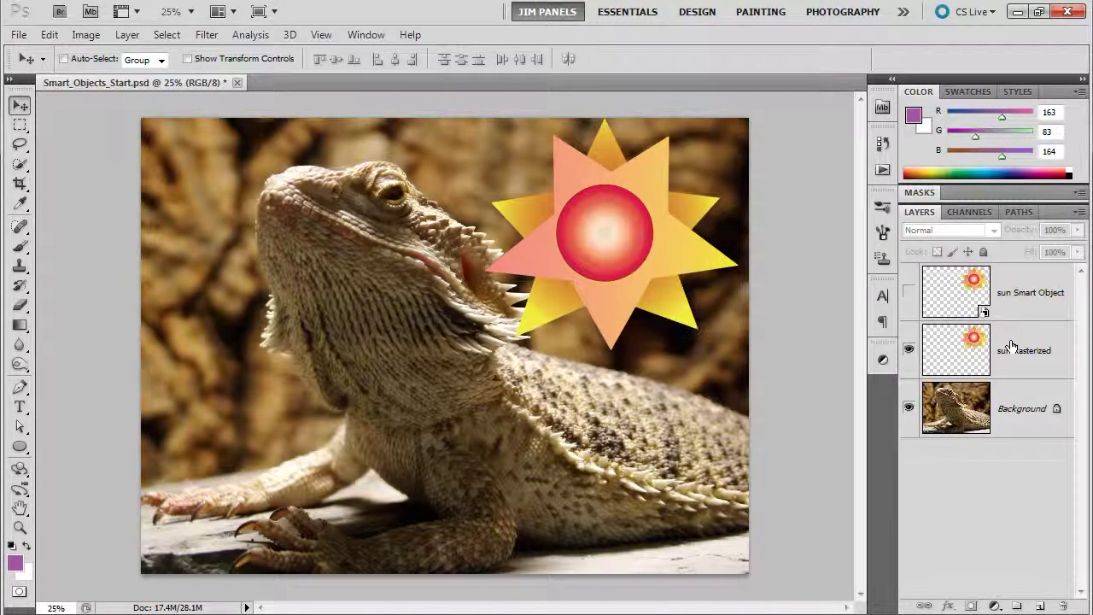
# Select the sun Rasterized layer in the Layers panel.
pyautogui.click(1011, 346)
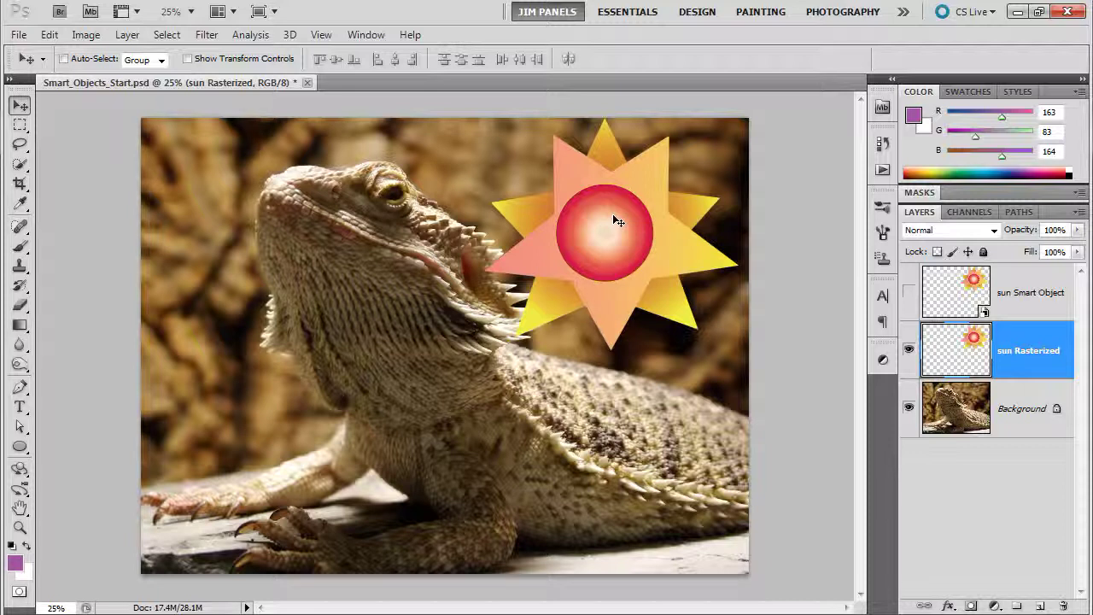
# Scale the rasterized sun down to a small size and move it near the lizard's throat.
pyautogui.hotkey('ctrl', 't')
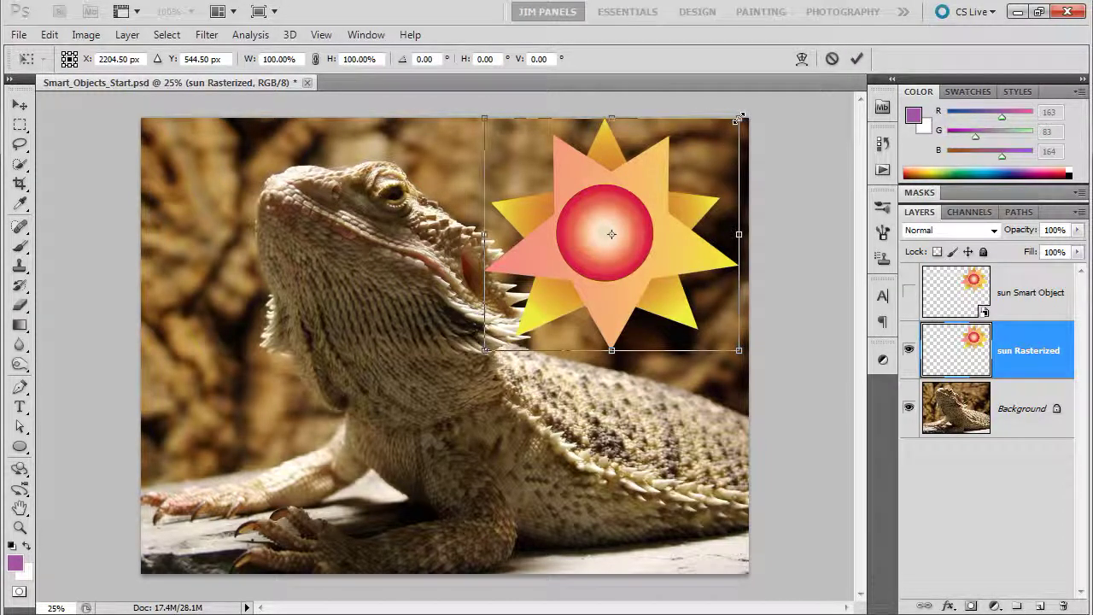
pyautogui.moveTo(740, 118); pyautogui.dragTo(626, 221)
pyautogui.press('Return')
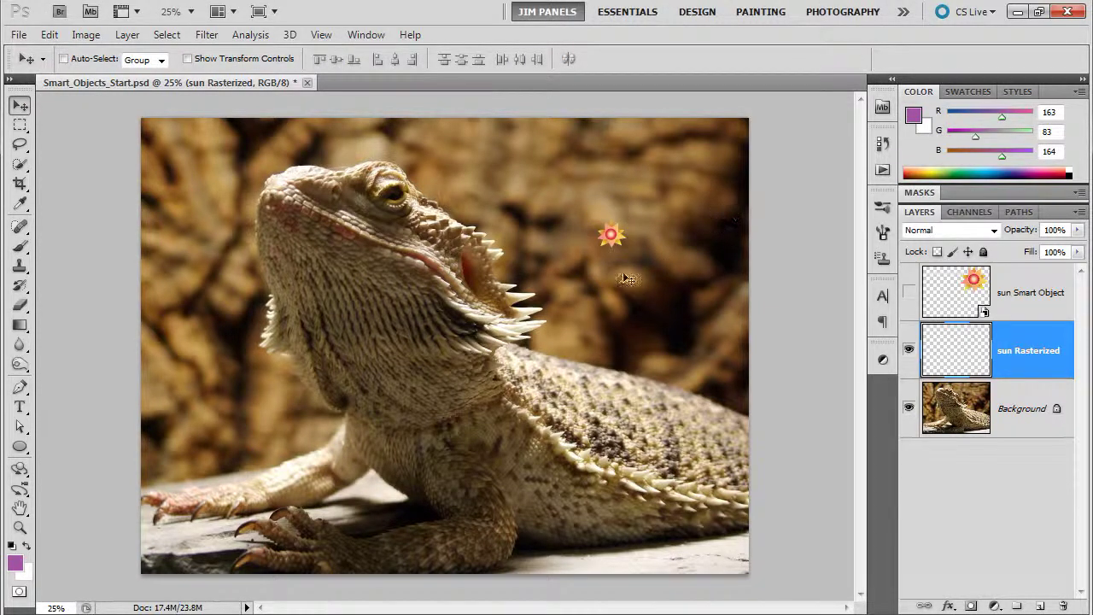
pyautogui.moveTo(613, 239); pyautogui.dragTo(226, 384)
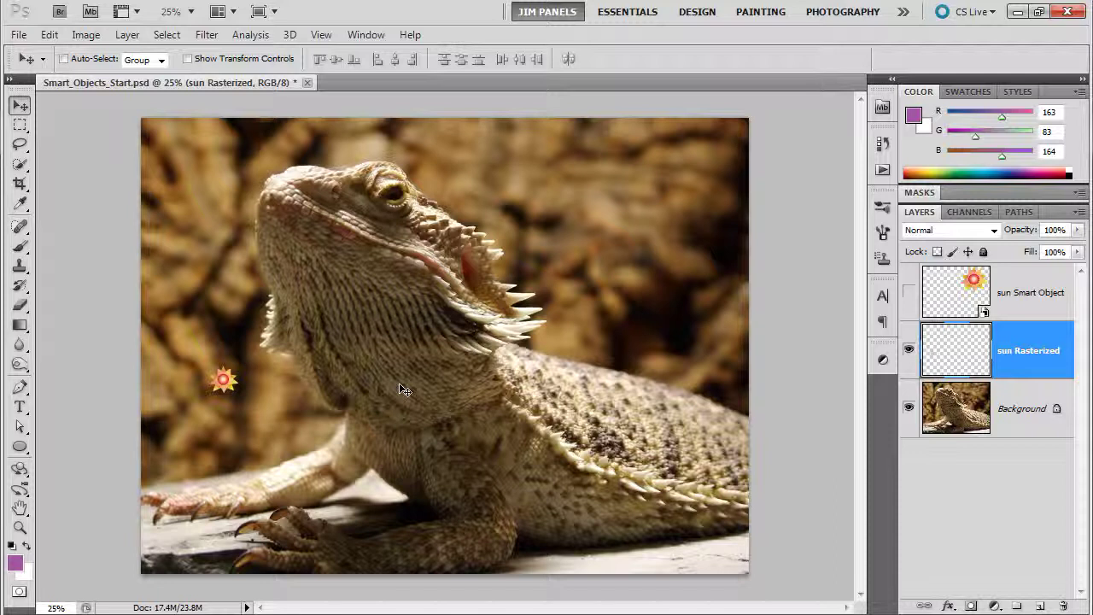
# Scale the tiny rasterized sun up by 1060.45% and place it over the lizard's head.
pyautogui.hotkey('ctrl', 't')
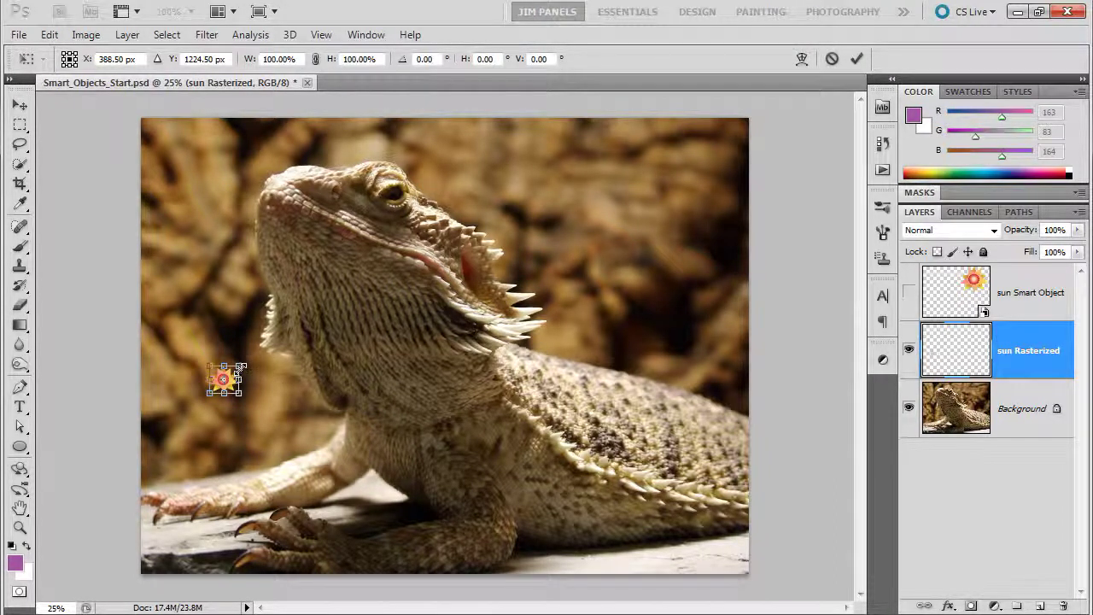
pyautogui.moveTo(241, 367); pyautogui.dragTo(381, 235)
pyautogui.moveTo(228, 422); pyautogui.dragTo(385, 354)
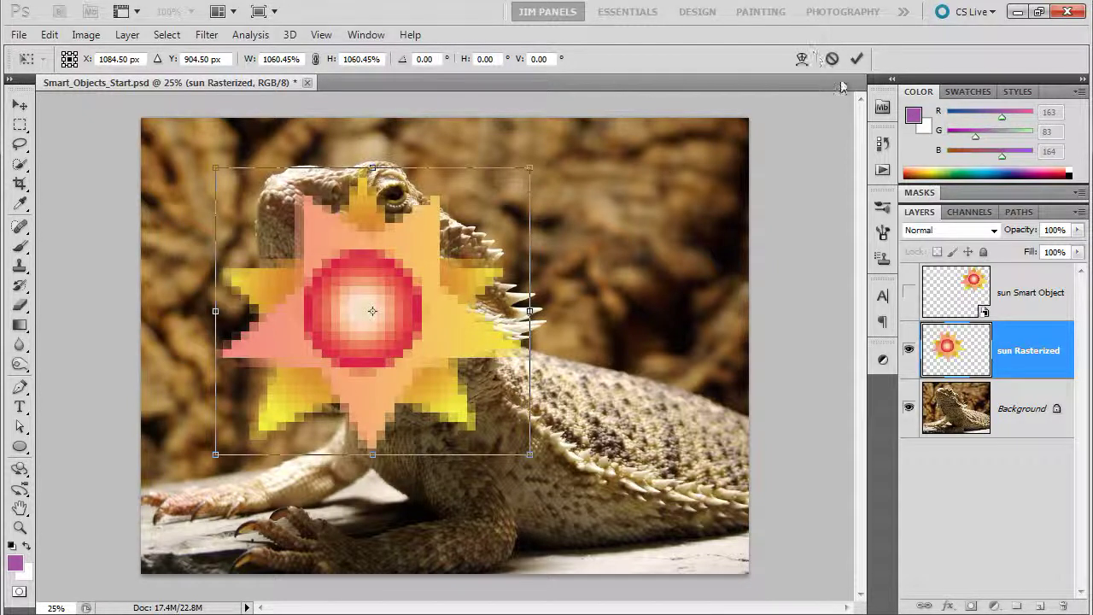
pyautogui.click(857, 58)
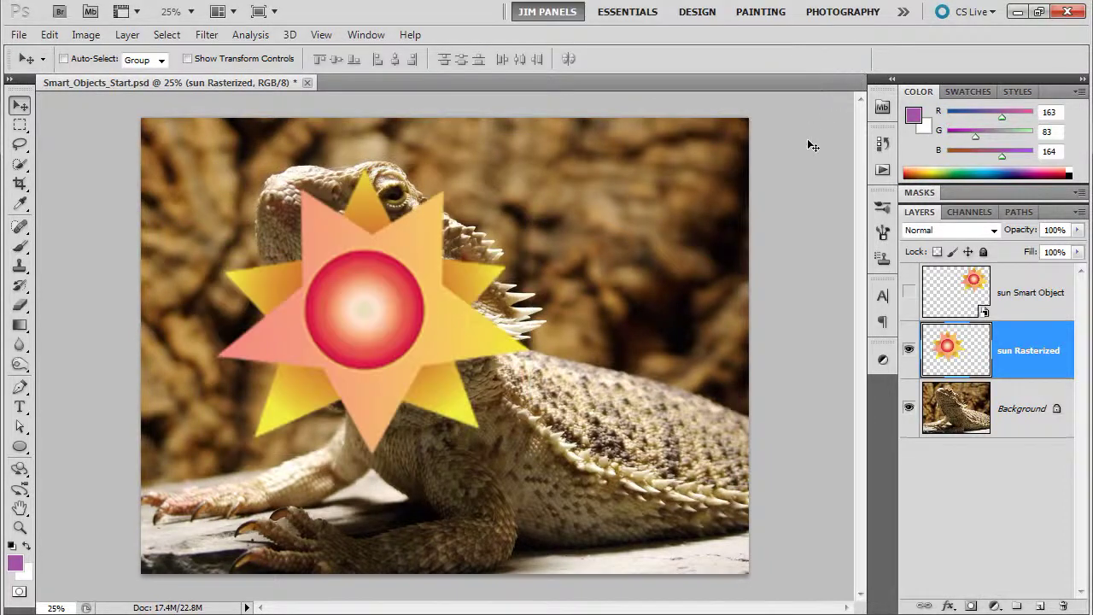
pyautogui.moveTo(380, 313); pyautogui.dragTo(326, 275)
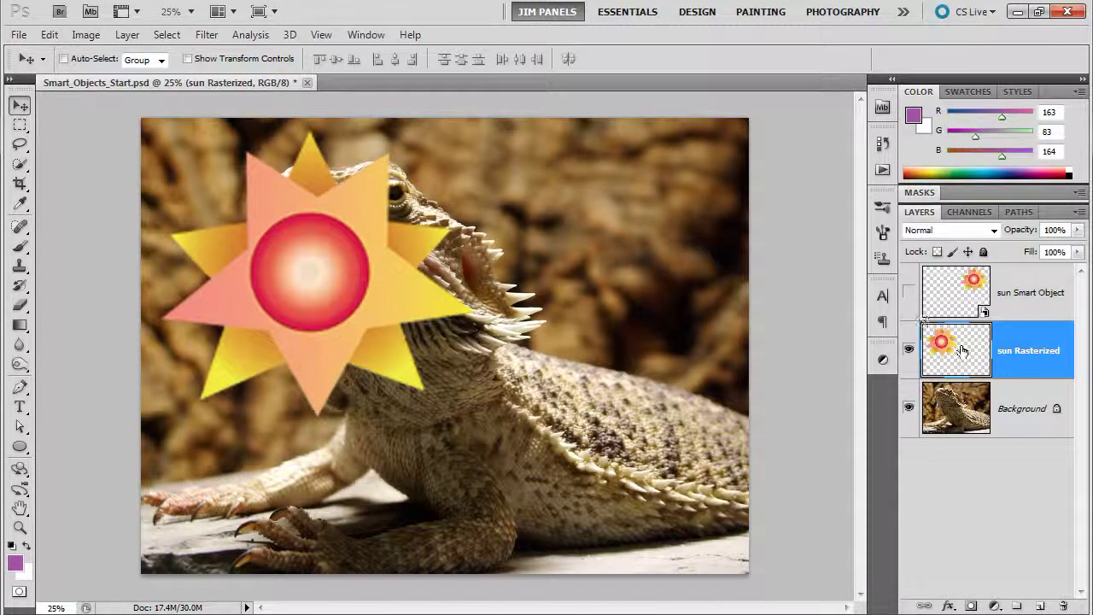
# Select and unhide the sun Smart Object layer, then zoom in on the suns and back out.
pyautogui.click(952, 299)
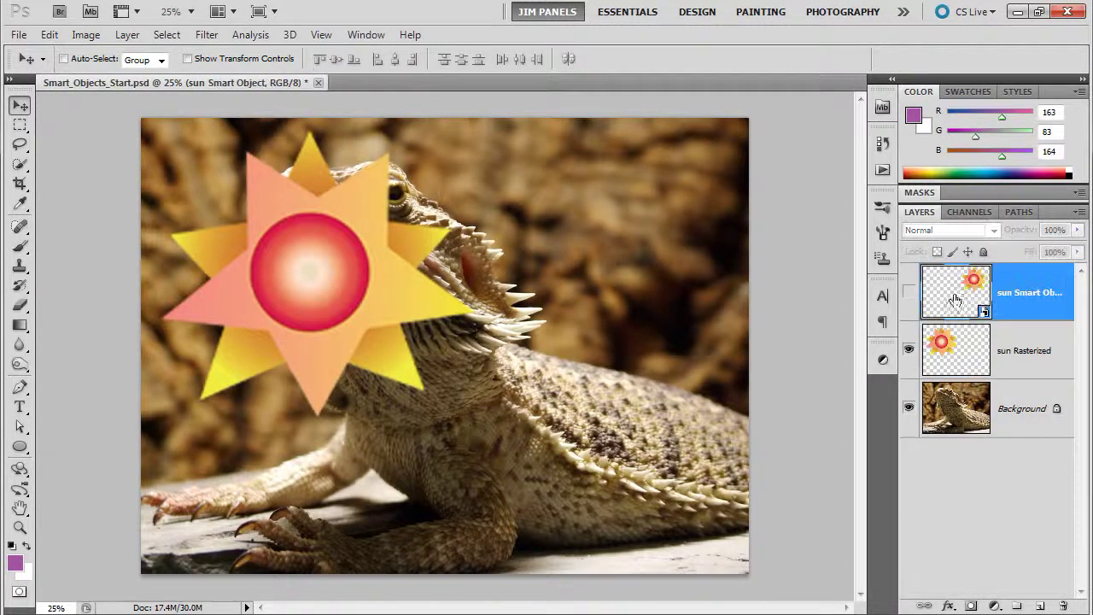
pyautogui.click(909, 292)
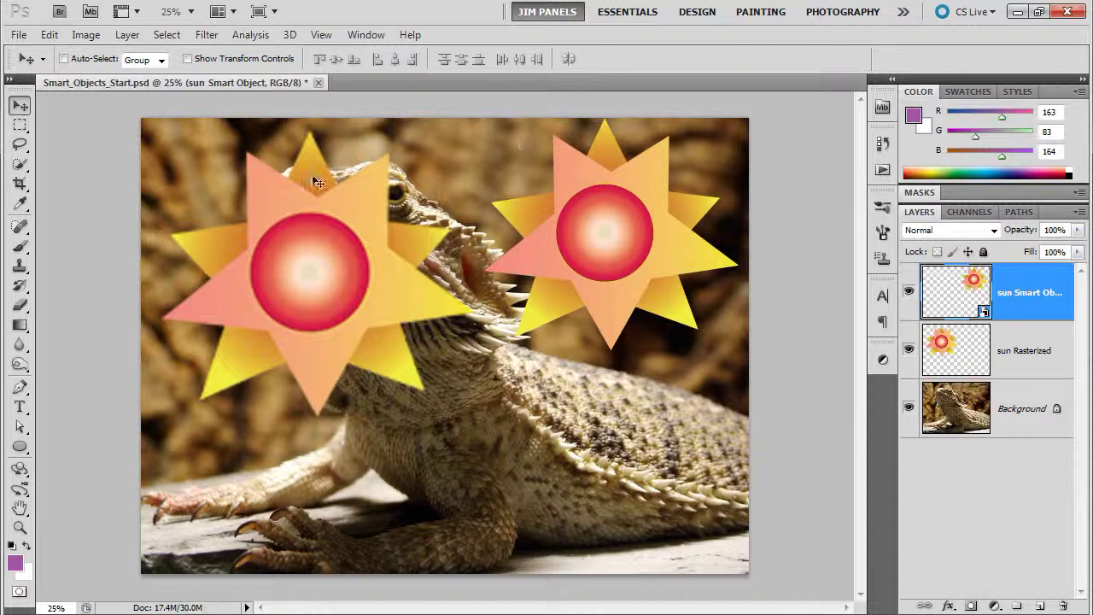
pyautogui.click(20, 526)
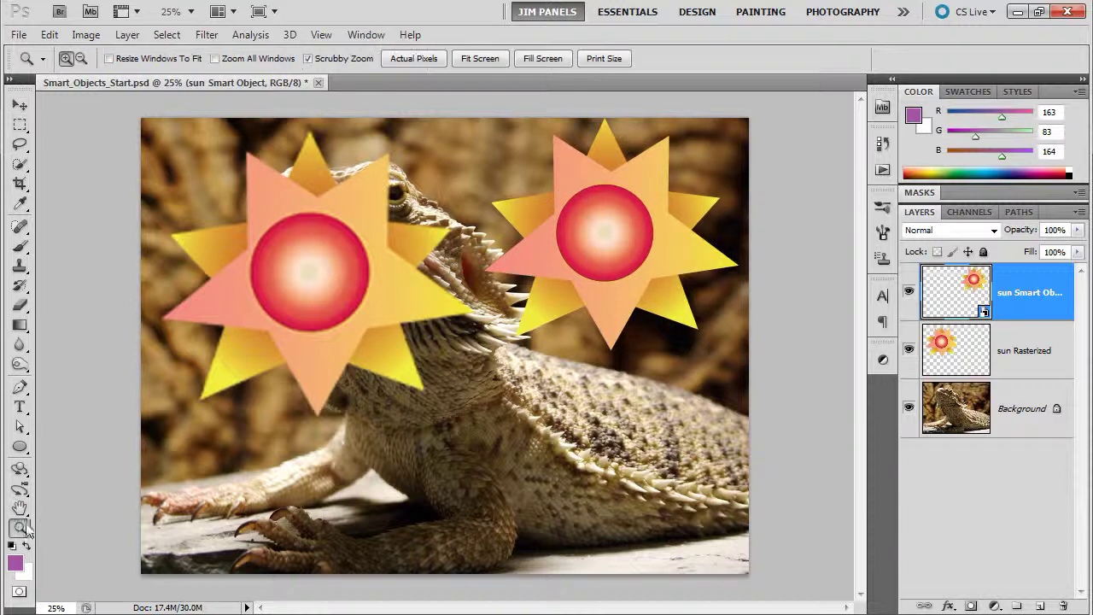
pyautogui.click(341, 178)
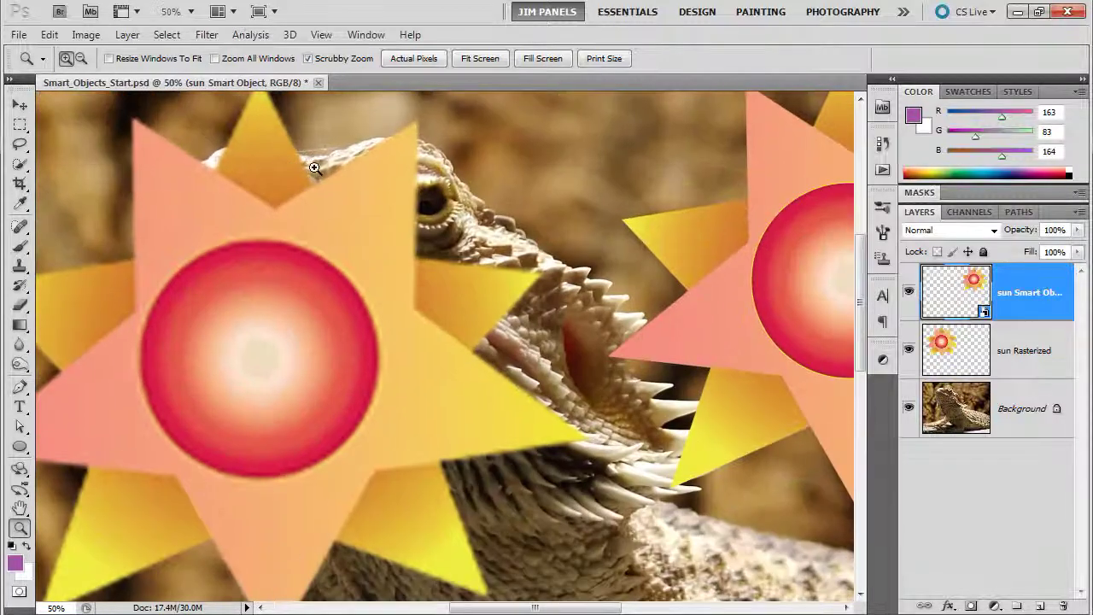
pyautogui.moveTo(679, 243); pyautogui.dragTo(460, 291)
pyautogui.keyDown('alt'); pyautogui.click(460, 291); pyautogui.keyUp('alt')
pyautogui.keyDown('alt'); pyautogui.click(418, 316); pyautogui.keyUp('alt')
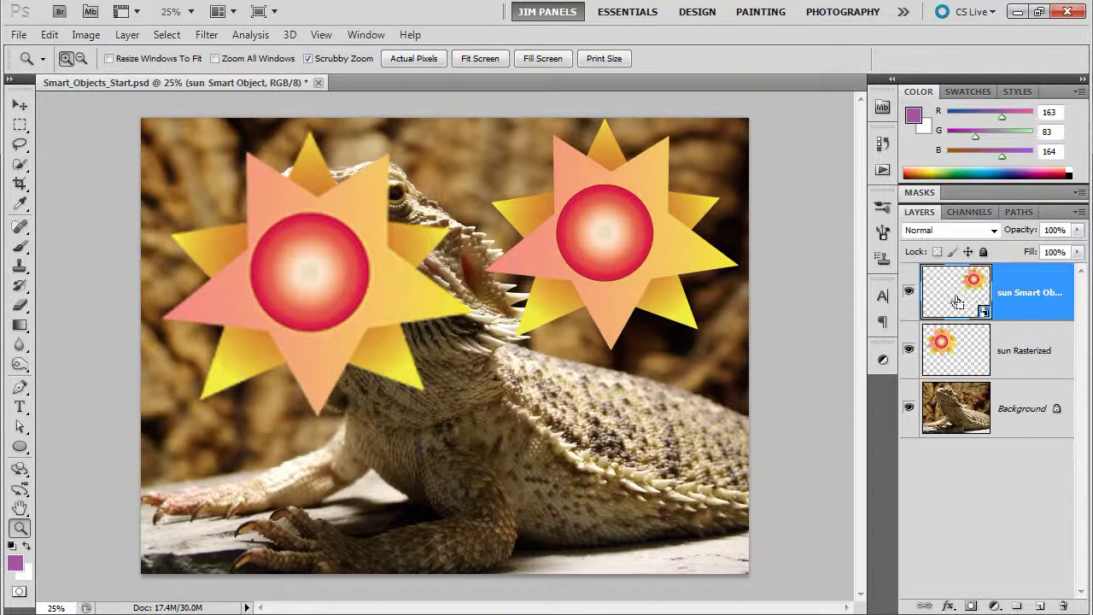
# Shrink the smart object sun to a tiny size and apply the transform.
pyautogui.hotkey('ctrl', 't')
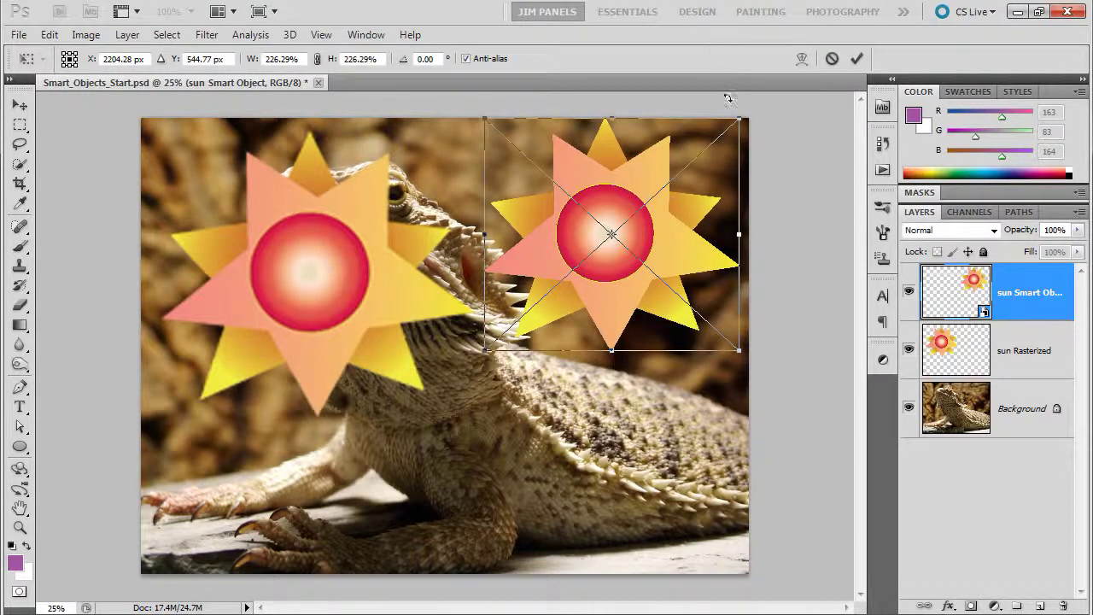
pyautogui.moveTo(739, 122); pyautogui.dragTo(626, 224)
pyautogui.press('Return')
# Zoom in around the small sun and enlarge it back to 220.89%.
pyautogui.press('z')
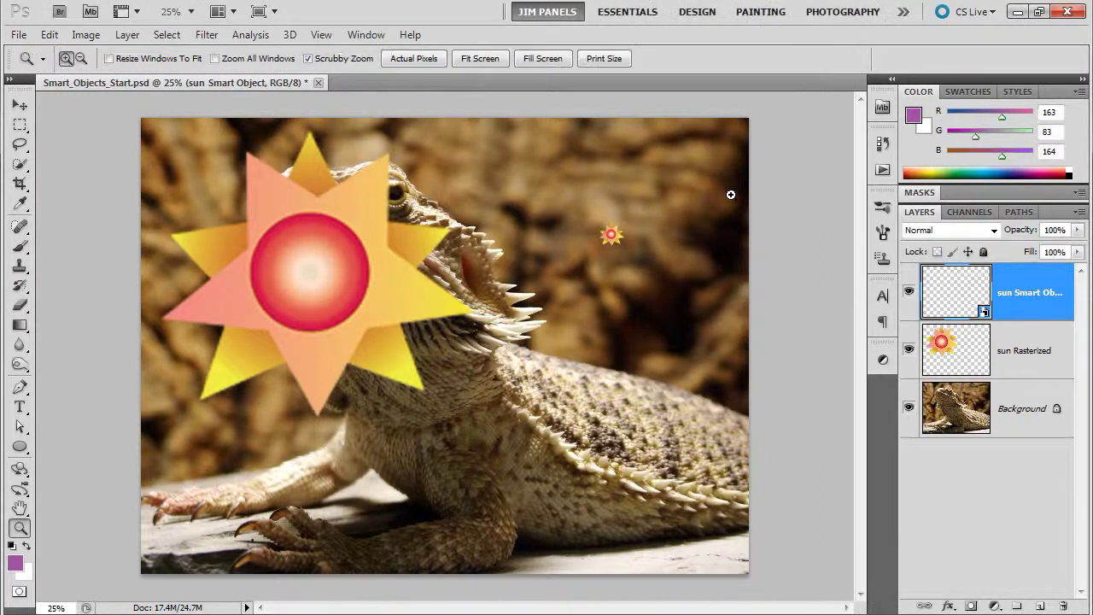
pyautogui.moveTo(628, 240); pyautogui.dragTo(694, 247)
pyautogui.hotkey('ctrl', 't')
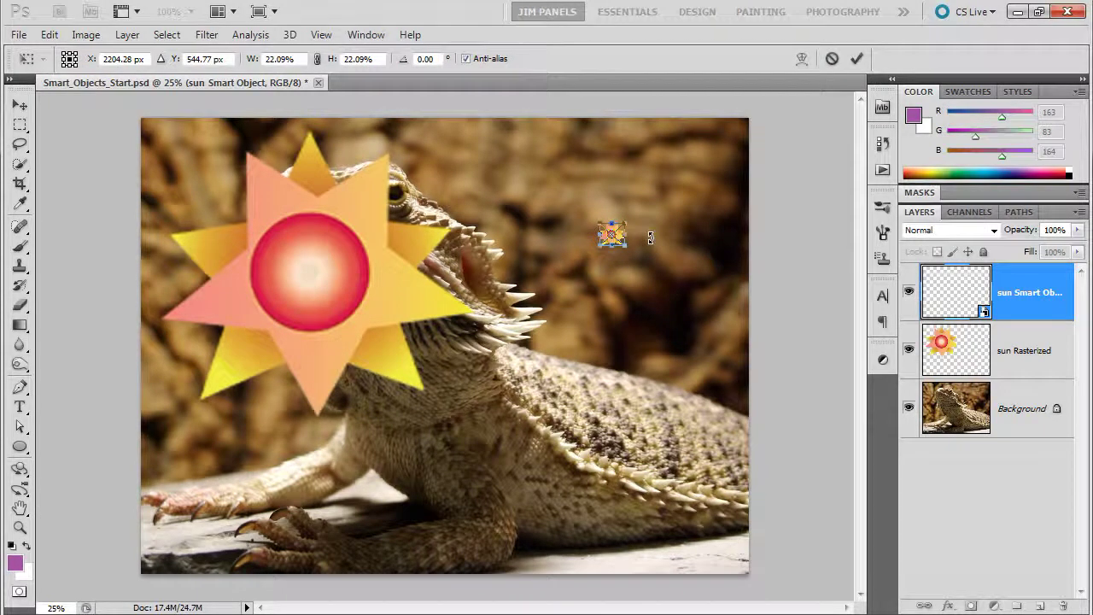
pyautogui.moveTo(624, 224); pyautogui.dragTo(735, 122)
pyautogui.press('z')
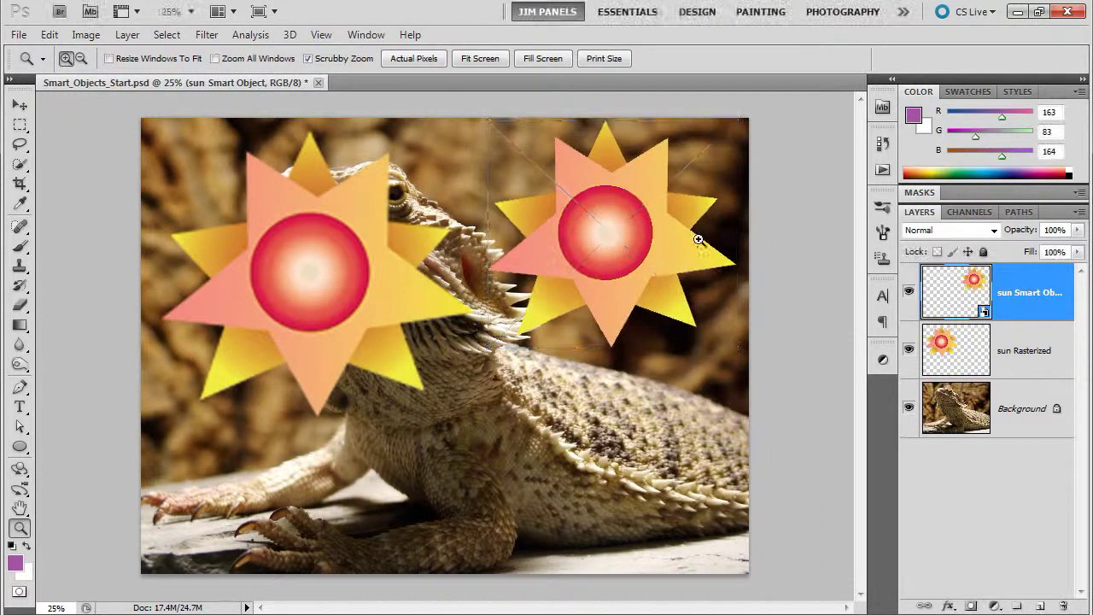
pyautogui.click(662, 204)
pyautogui.click(664, 146)
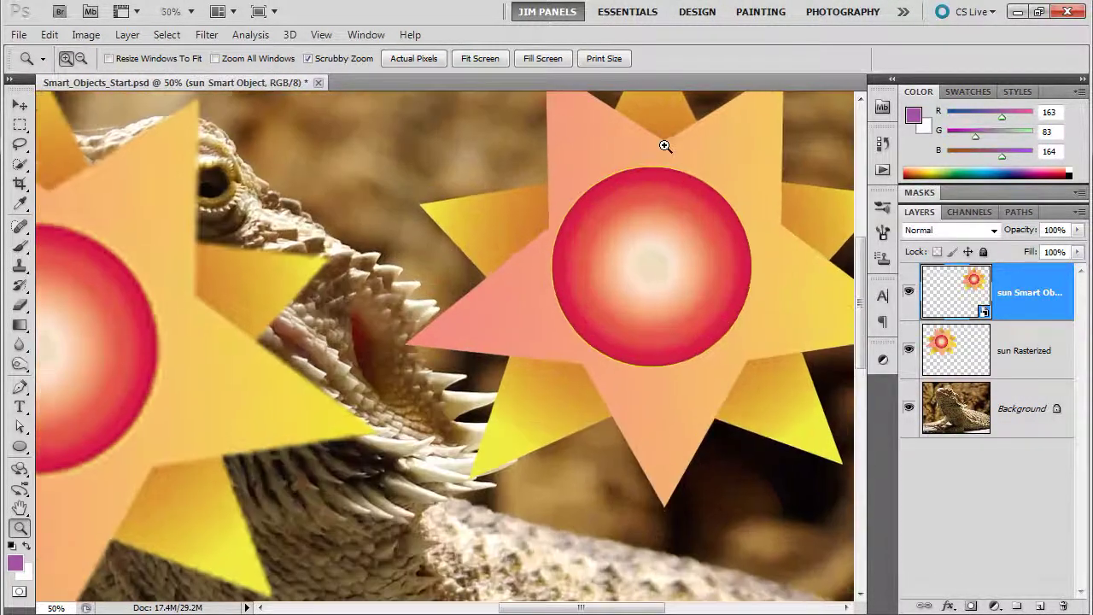
pyautogui.click(663, 146)
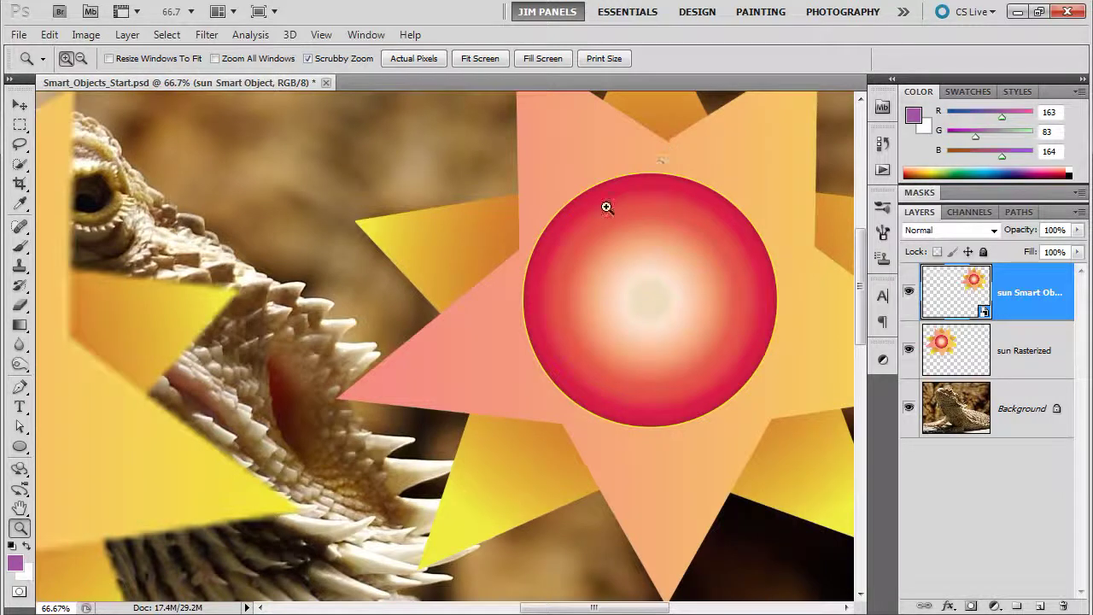
pyautogui.keyDown('alt'); pyautogui.click(605, 340); pyautogui.keyUp('alt')
pyautogui.keyDown('alt'); pyautogui.click(641, 341); pyautogui.keyUp('alt')
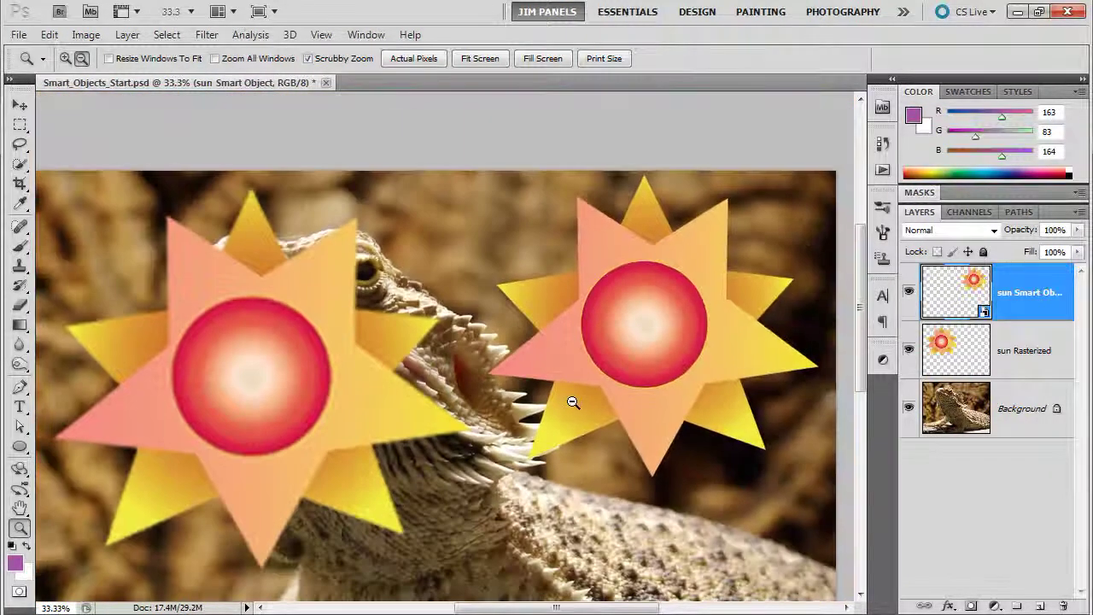
pyautogui.keyDown('alt'); pyautogui.click(572, 398); pyautogui.keyUp('alt')
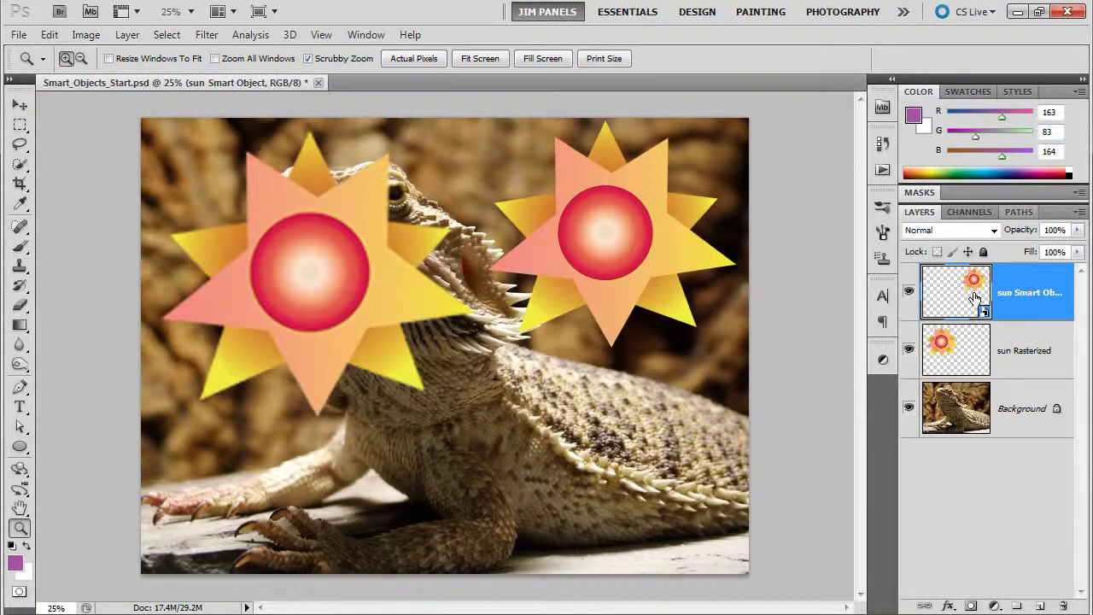